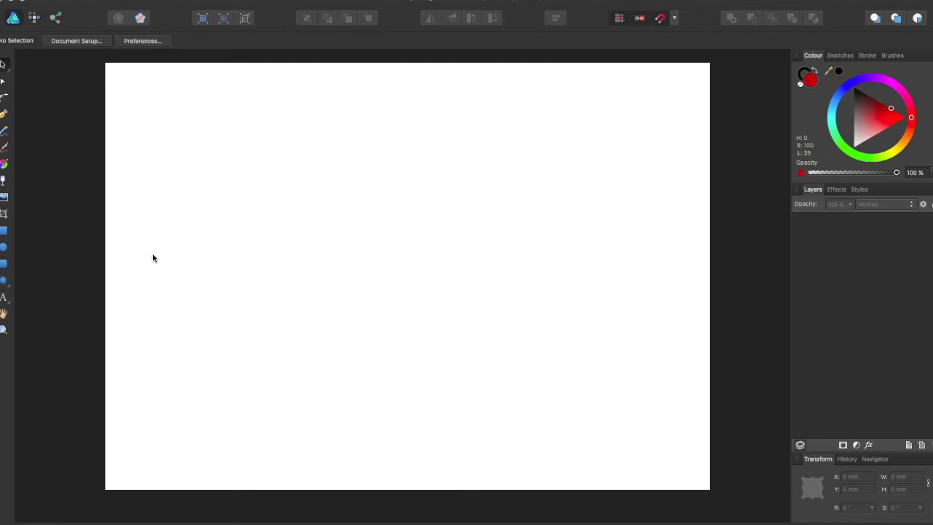
Draw a red double star on the page and shift it up and left.
{"action": "left_click", "coordinate": [4, 285]}
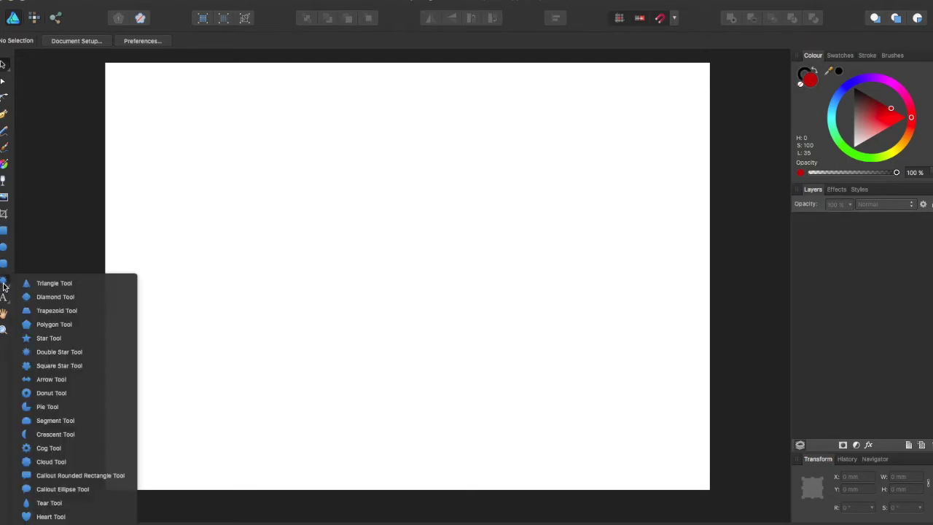
{"action": "left_click", "coordinate": [61, 355]}
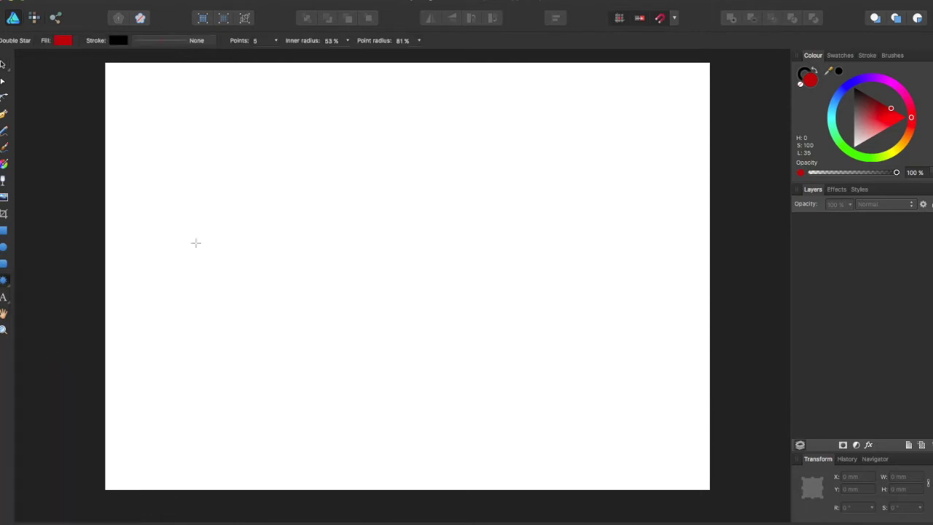
{"action": "left_click_drag", "start_coordinate": [285, 149], "coordinate": [596, 446]}
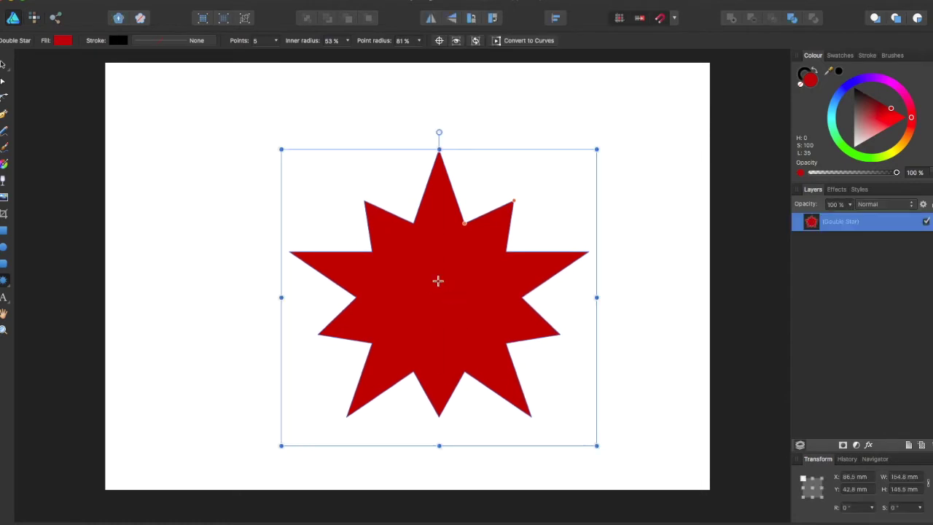
{"action": "key", "text": "v"}
{"action": "left_click_drag", "start_coordinate": [412, 273], "coordinate": [396, 247]}
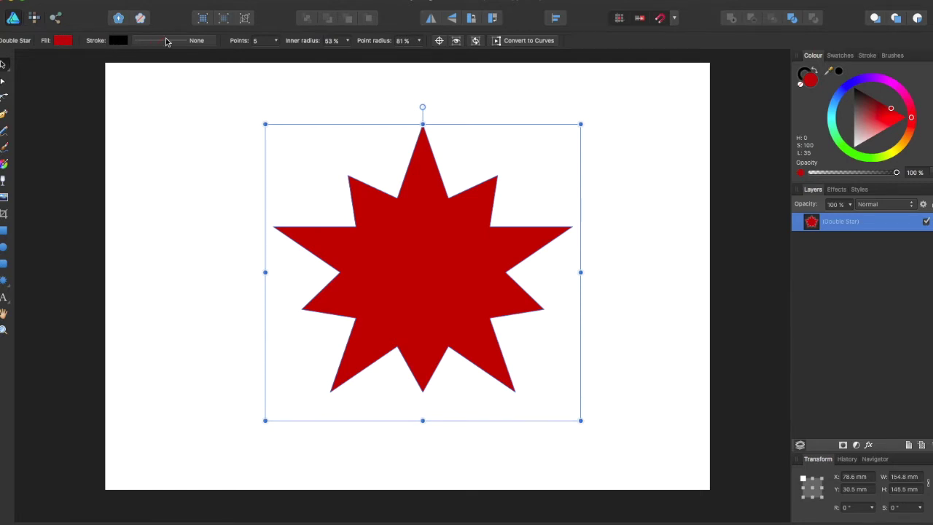
Give the star 4 points, a 57% inner radius and a 68% point radius.
{"action": "left_click", "coordinate": [275, 40]}
{"action": "mouse_move", "coordinate": [272, 54]}
{"action": "left_mouse_down"}
{"action": "mouse_move", "coordinate": [384, 66]}
{"action": "mouse_move", "coordinate": [266, 65]}
{"action": "mouse_move", "coordinate": [274, 67]}
{"action": "left_mouse_up"}
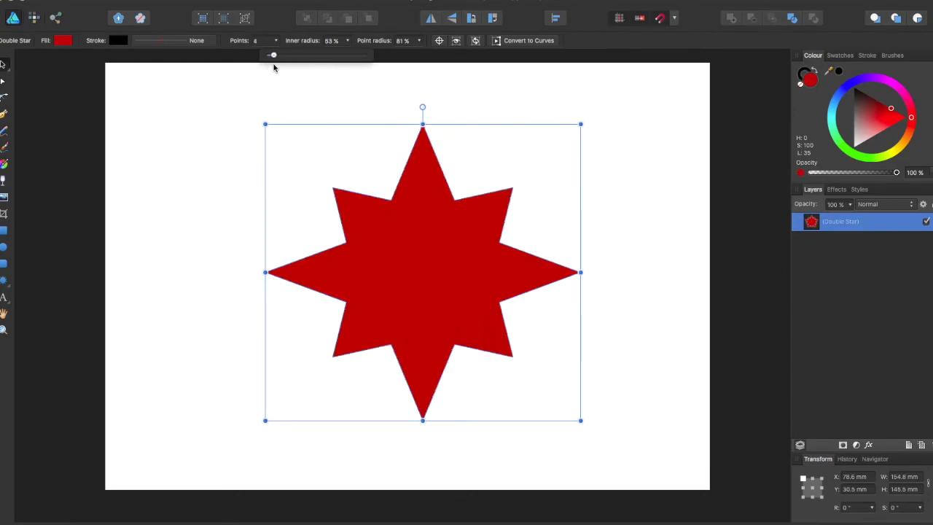
{"action": "left_click", "coordinate": [320, 74]}
{"action": "left_click", "coordinate": [406, 226]}
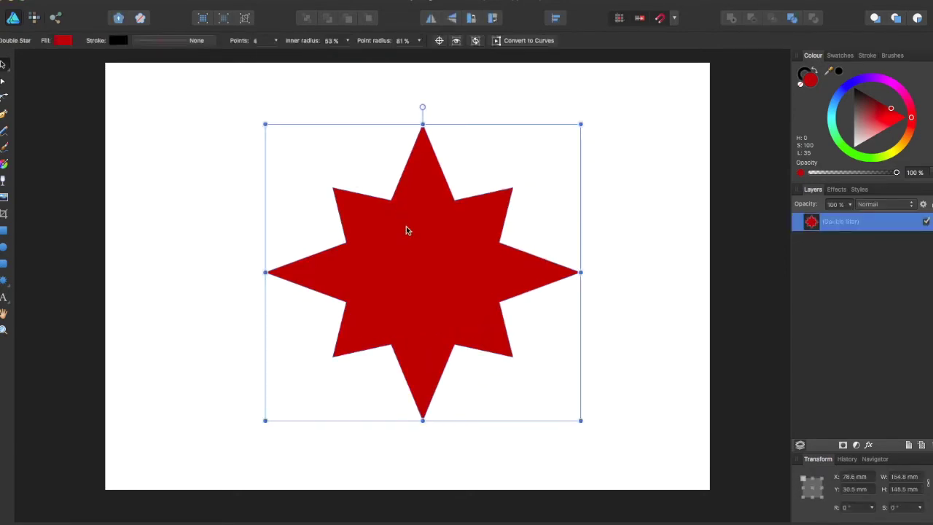
{"action": "left_click", "coordinate": [346, 41]}
{"action": "left_click_drag", "start_coordinate": [348, 56], "coordinate": [352, 56]}
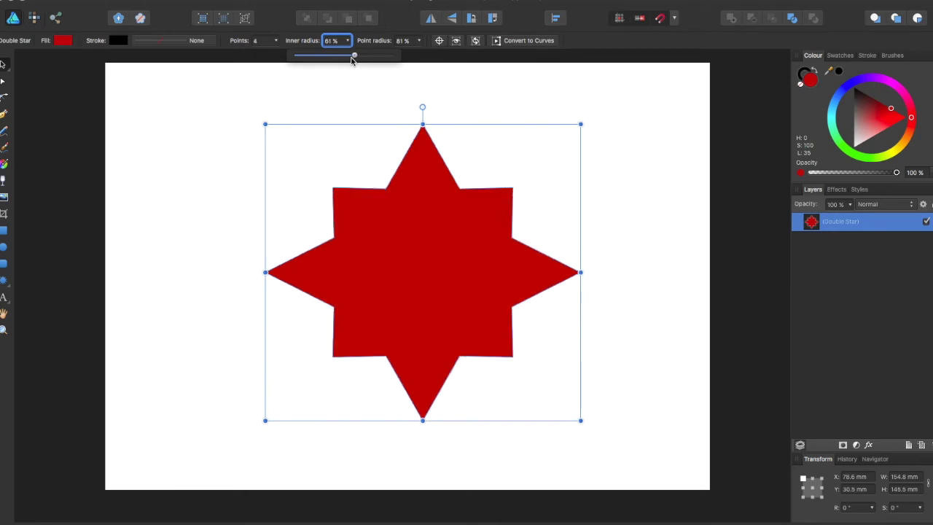
{"action": "left_click", "coordinate": [419, 41]}
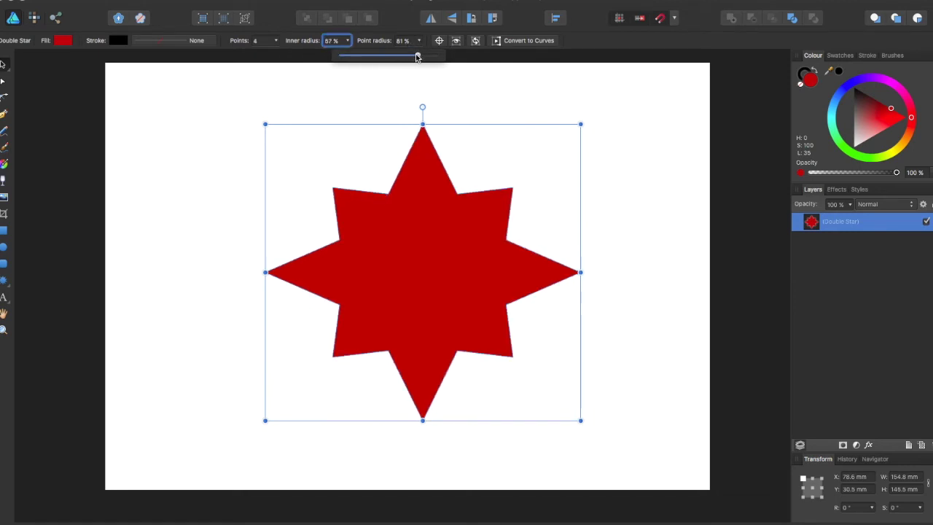
{"action": "left_click_drag", "start_coordinate": [418, 55], "coordinate": [406, 56]}
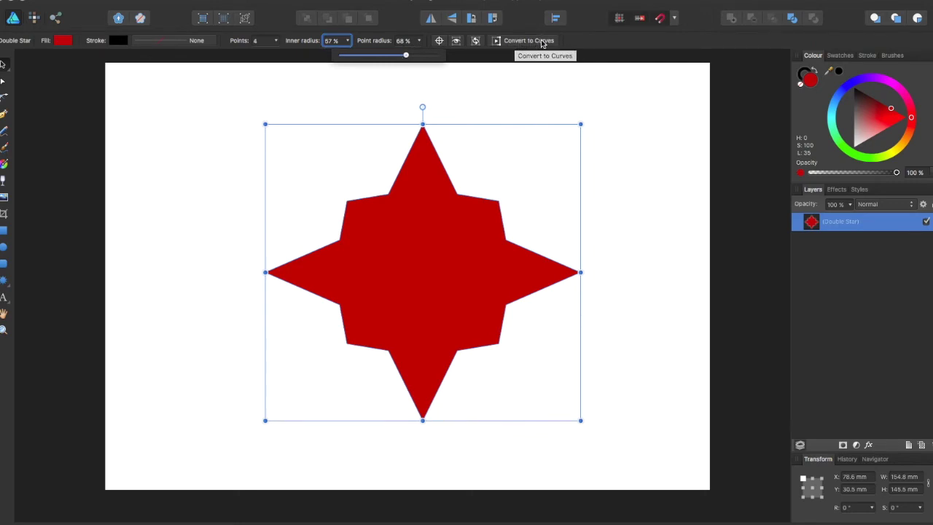
Convert the star to curves and drag its top nodes down into two notches.
{"action": "left_click", "coordinate": [517, 42]}
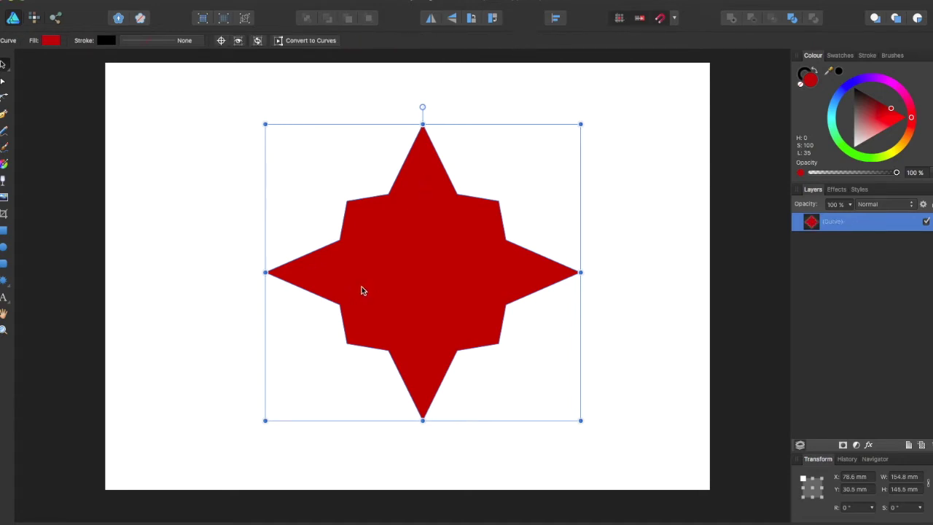
{"action": "left_click", "coordinate": [3, 83]}
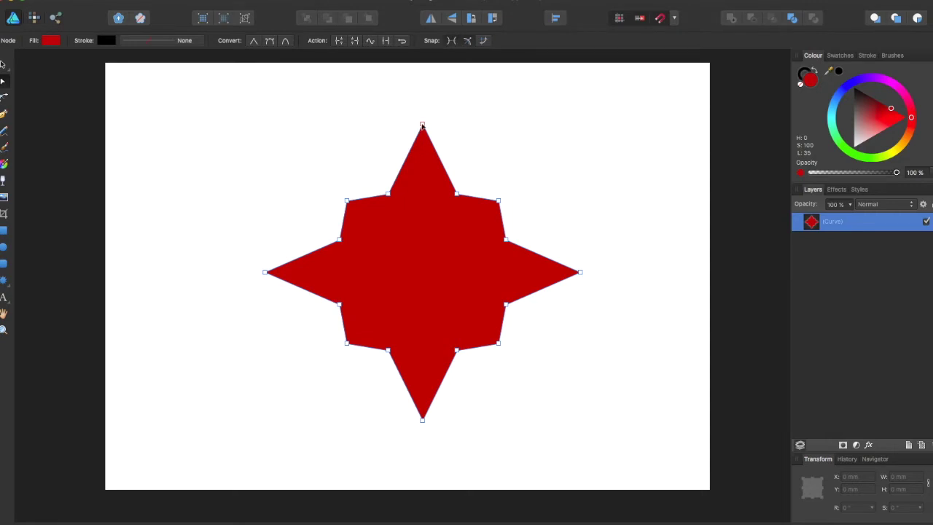
{"action": "left_click_drag", "start_coordinate": [423, 127], "coordinate": [388, 253]}
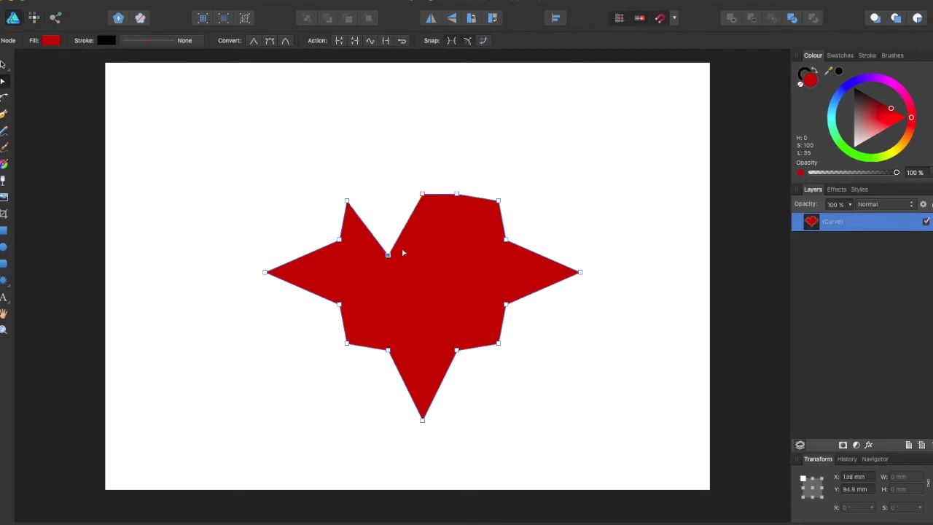
{"action": "left_click_drag", "start_coordinate": [456, 195], "coordinate": [452, 255]}
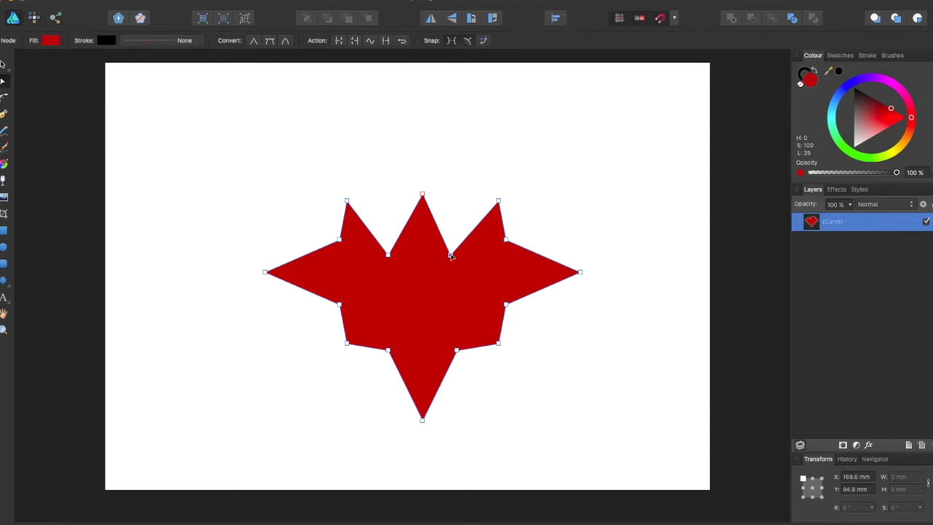
Reshape the lower edges, narrow the bottom spike, and fold both side arms inward.
{"action": "left_click_drag", "start_coordinate": [346, 342], "coordinate": [383, 290]}
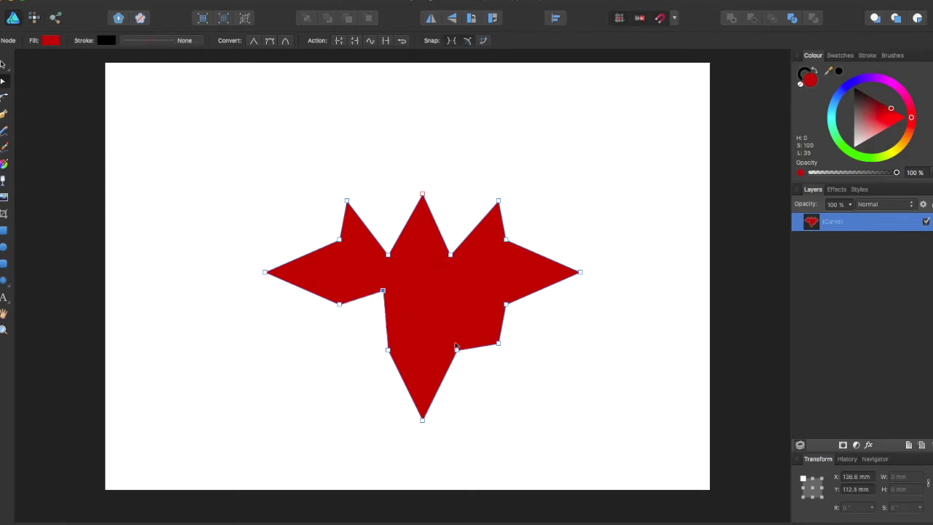
{"action": "left_click_drag", "start_coordinate": [455, 345], "coordinate": [444, 293]}
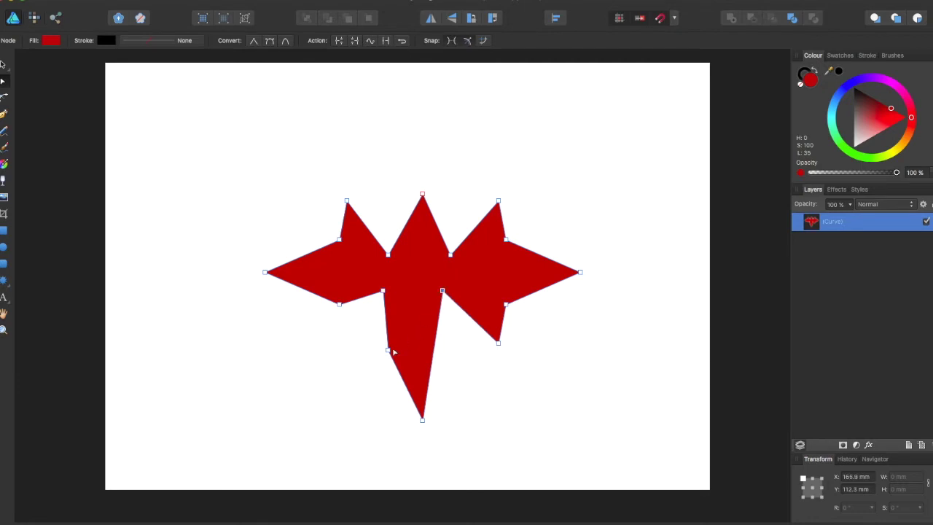
{"action": "mouse_move", "coordinate": [389, 352]}
{"action": "left_mouse_down"}
{"action": "mouse_move", "coordinate": [423, 349]}
{"action": "mouse_move", "coordinate": [396, 348]}
{"action": "left_mouse_up"}
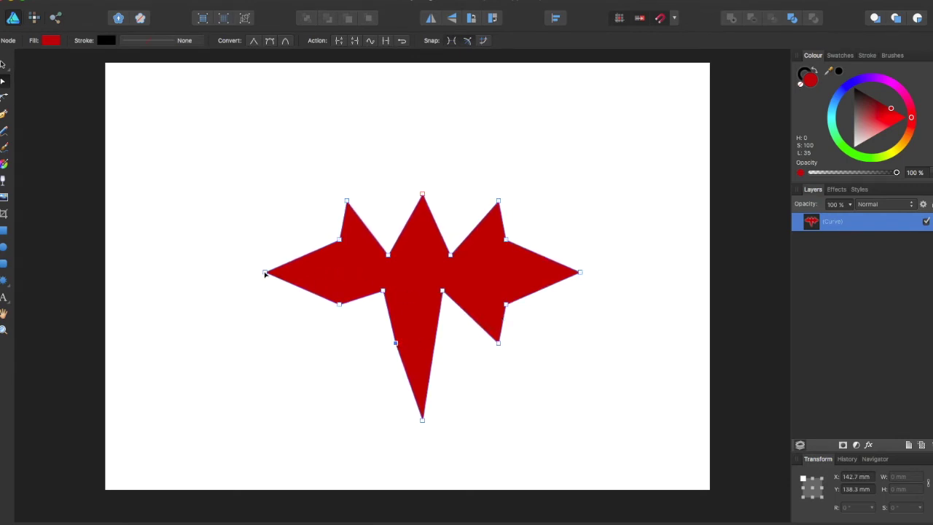
{"action": "left_click_drag", "start_coordinate": [264, 273], "coordinate": [383, 275]}
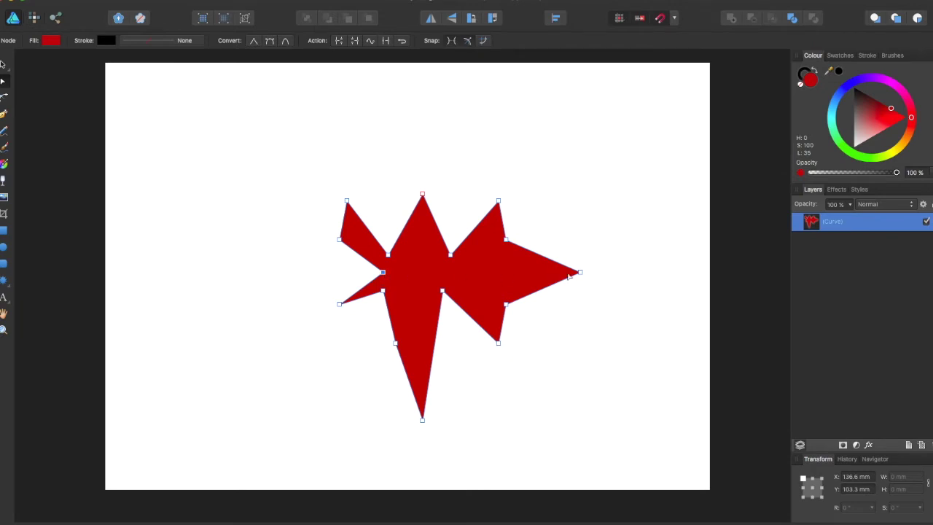
{"action": "left_click_drag", "start_coordinate": [569, 273], "coordinate": [453, 272]}
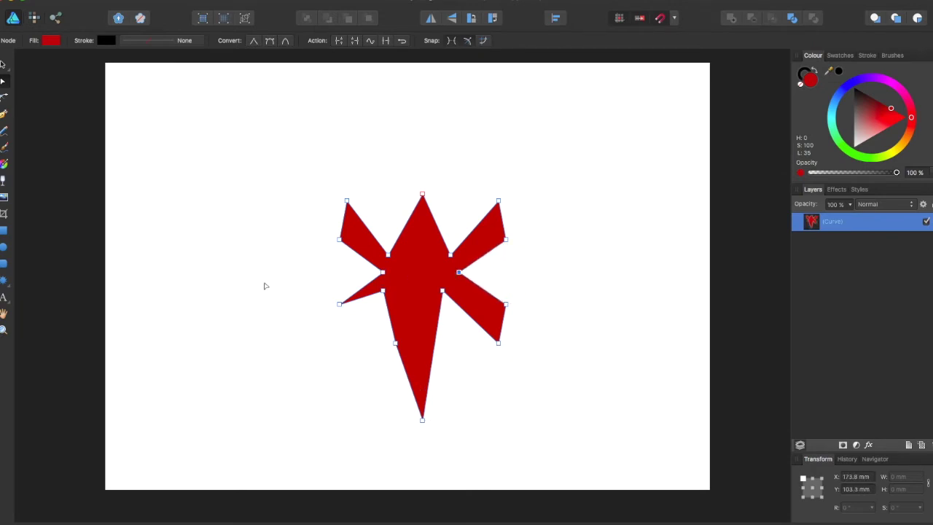
Make the right-middle node smooth and stretch the right arm into a long point.
{"action": "left_click", "coordinate": [269, 40]}
{"action": "scroll", "coordinate": [449, 277], "scroll_direction": "right", "scroll_amount": 1}
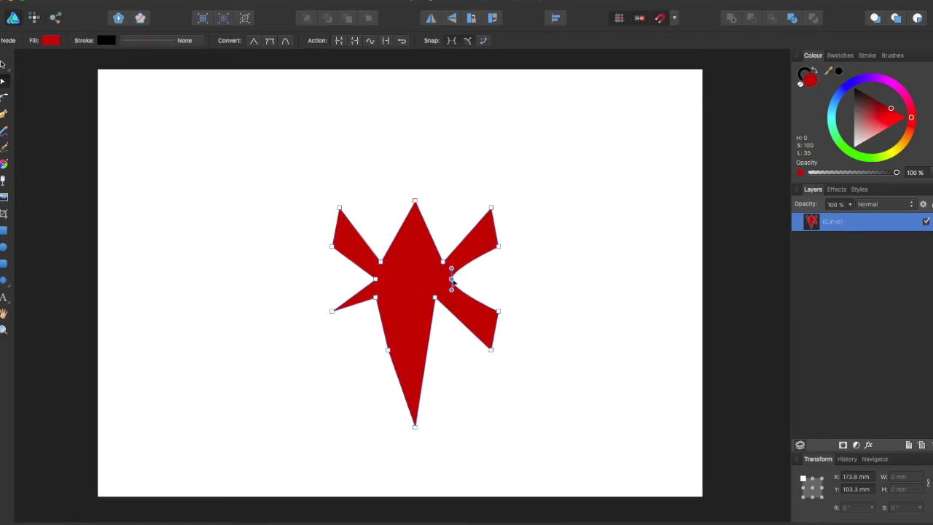
{"action": "left_click_drag", "start_coordinate": [452, 280], "coordinate": [613, 278]}
Add nodes along the right arm and pull up three spikes, including a tall curved horn.
{"action": "left_click", "coordinate": [370, 41]}
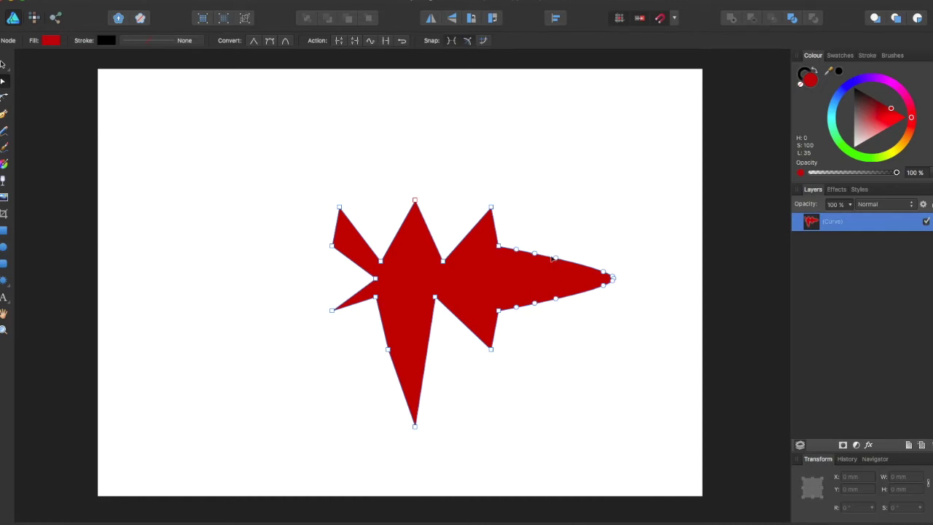
{"action": "left_click_drag", "start_coordinate": [554, 259], "coordinate": [593, 216]}
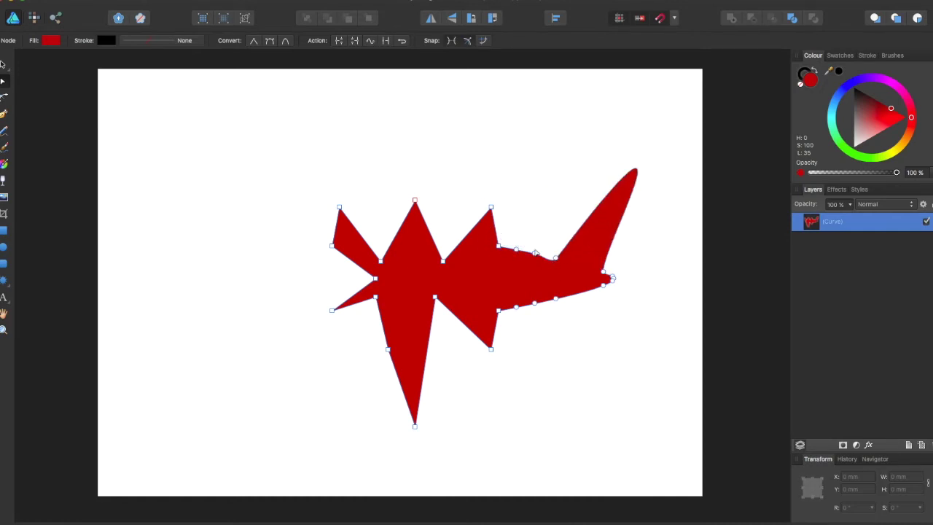
{"action": "left_click_drag", "start_coordinate": [536, 253], "coordinate": [536, 169]}
{"action": "left_click_drag", "start_coordinate": [498, 245], "coordinate": [482, 185]}
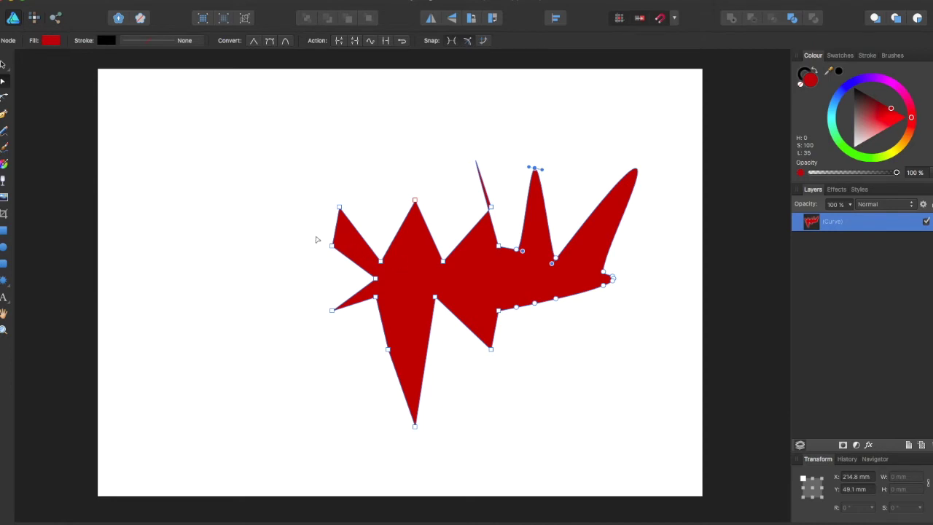
{"action": "left_click", "coordinate": [3, 65]}
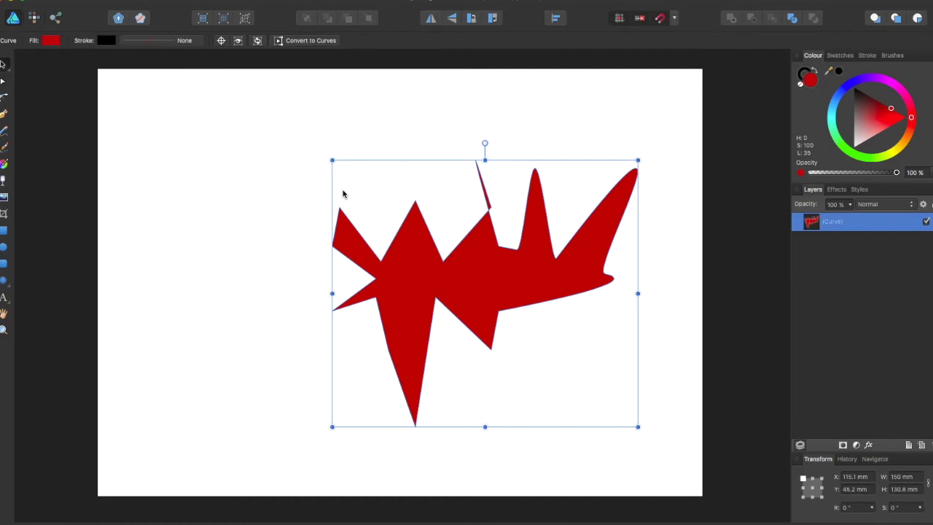
Delete the red curve and add artistic text 'Affinity', nudging it up and right.
{"action": "key", "text": "Delete"}
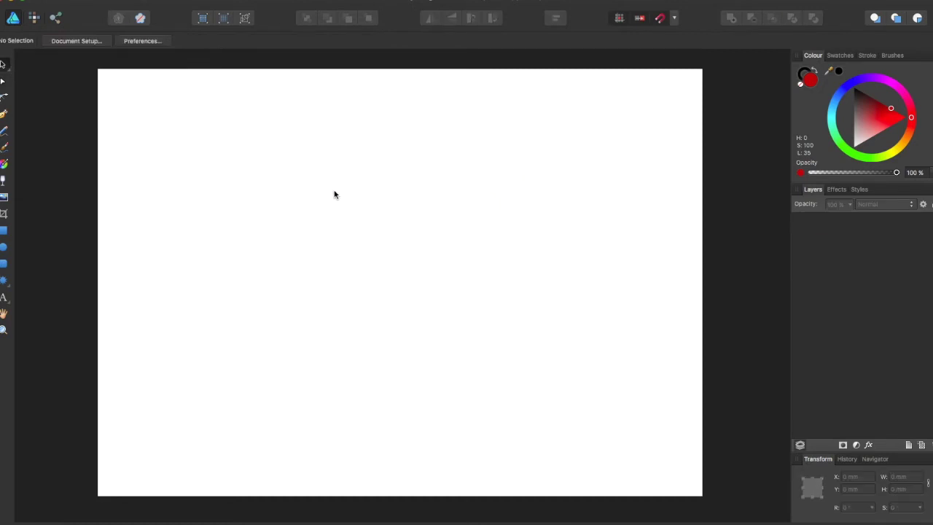
{"action": "left_click", "coordinate": [3, 298]}
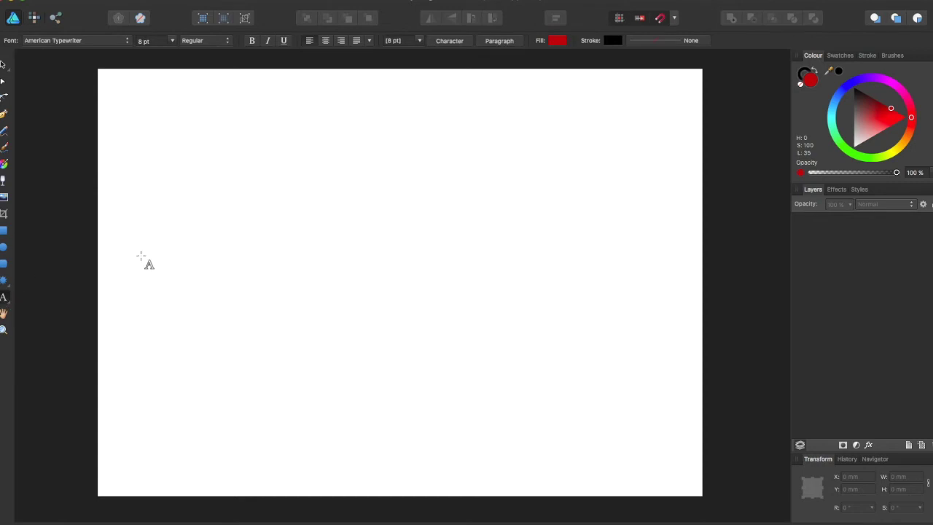
{"action": "left_click_drag", "start_coordinate": [141, 255], "coordinate": [286, 335]}
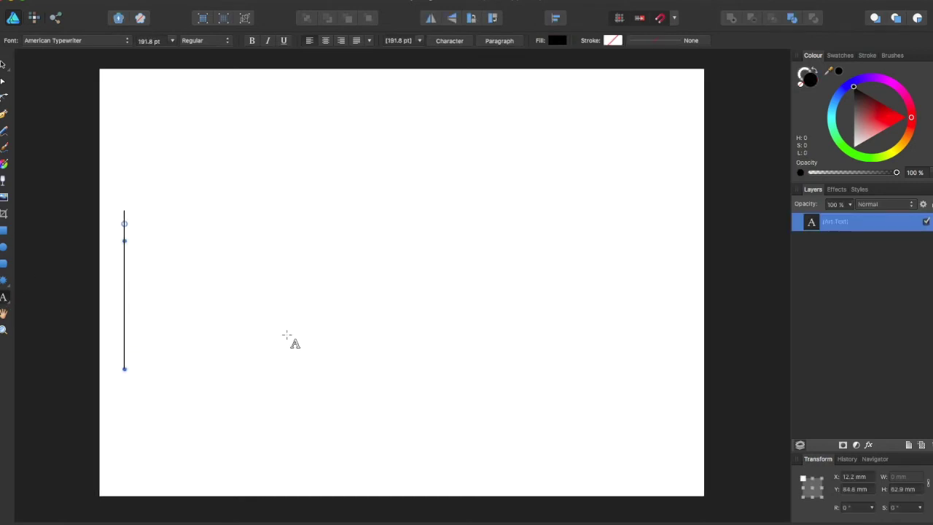
{"action": "type", "text": "Affini"}
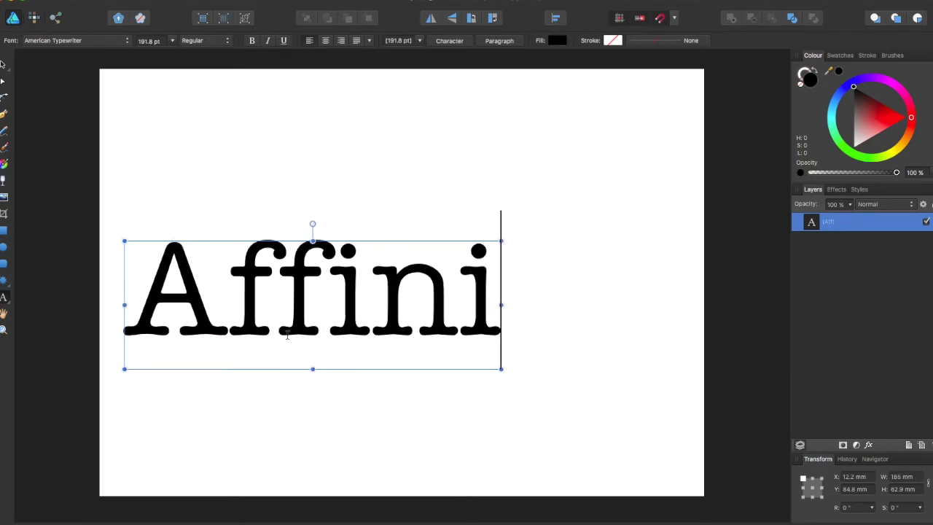
{"action": "type", "text": "ty"}
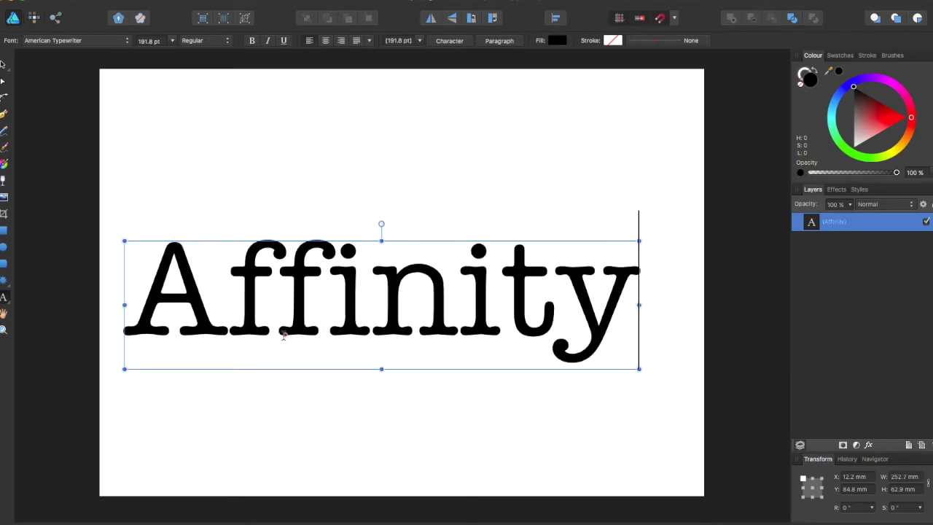
{"action": "left_click_drag", "start_coordinate": [426, 241], "coordinate": [451, 222]}
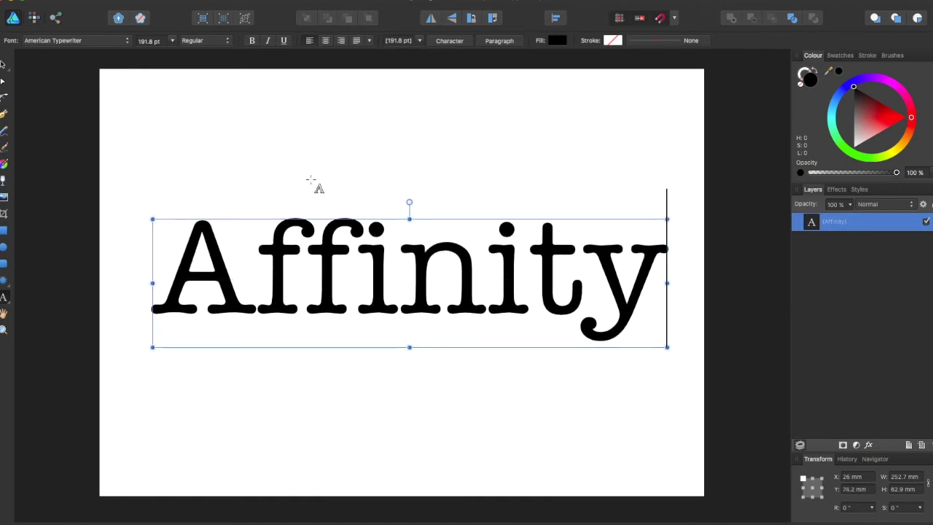
Convert the American Typewriter 'Affinity' text at 191.8 pt into curves.
{"action": "left_click", "coordinate": [485, 129]}
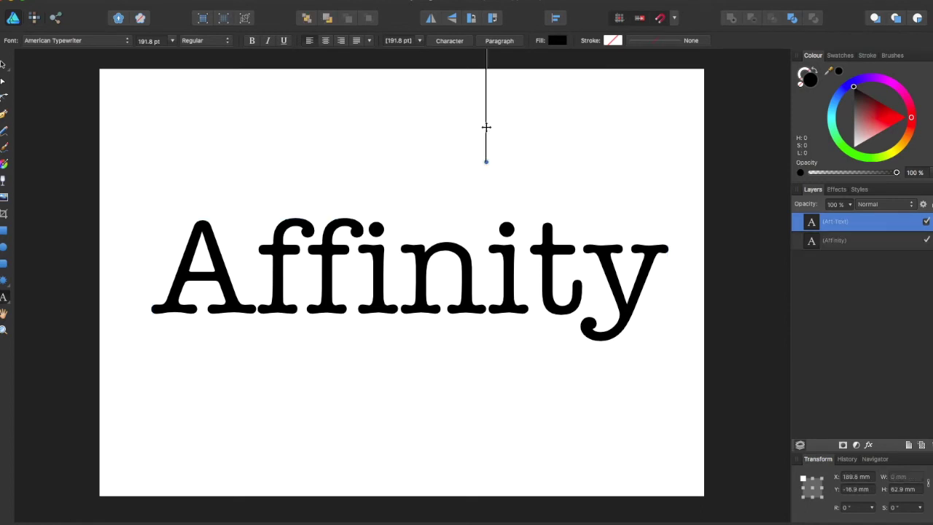
{"action": "left_click", "coordinate": [453, 267]}
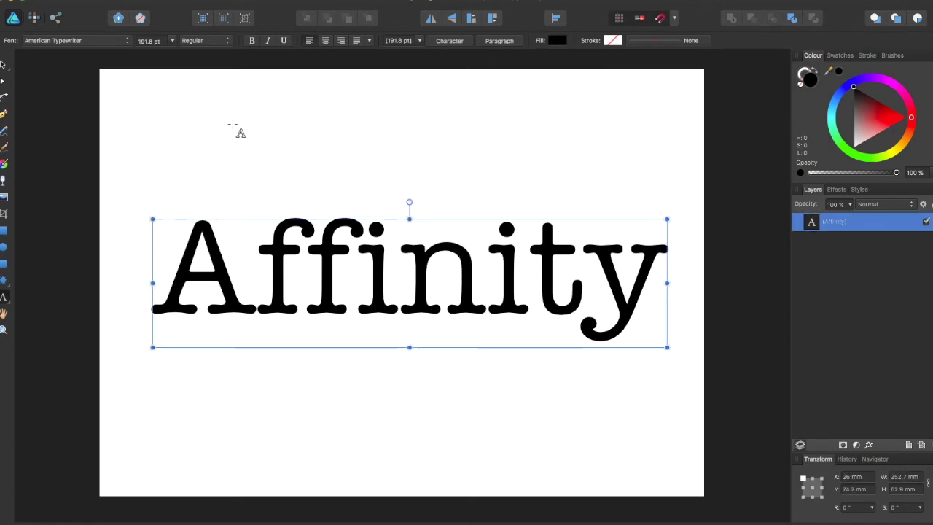
{"action": "left_click", "coordinate": [9, 67]}
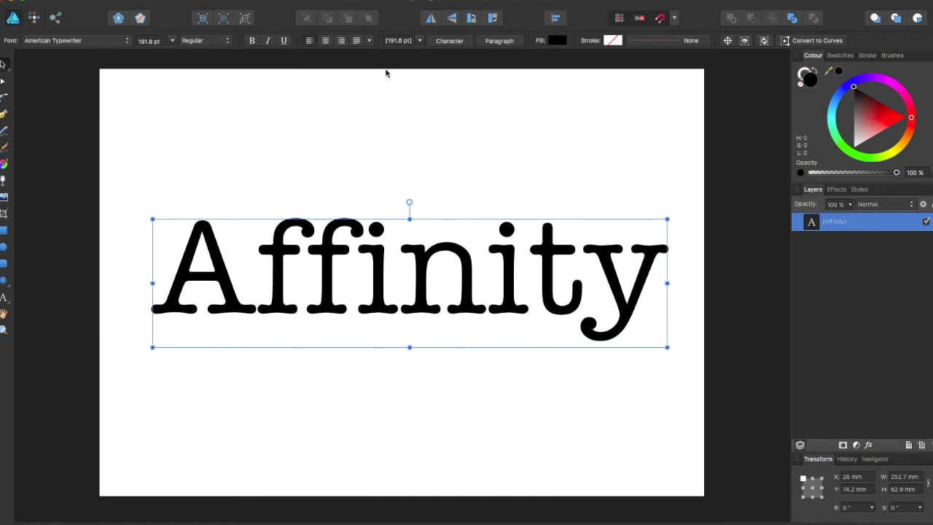
{"action": "left_click", "coordinate": [806, 42]}
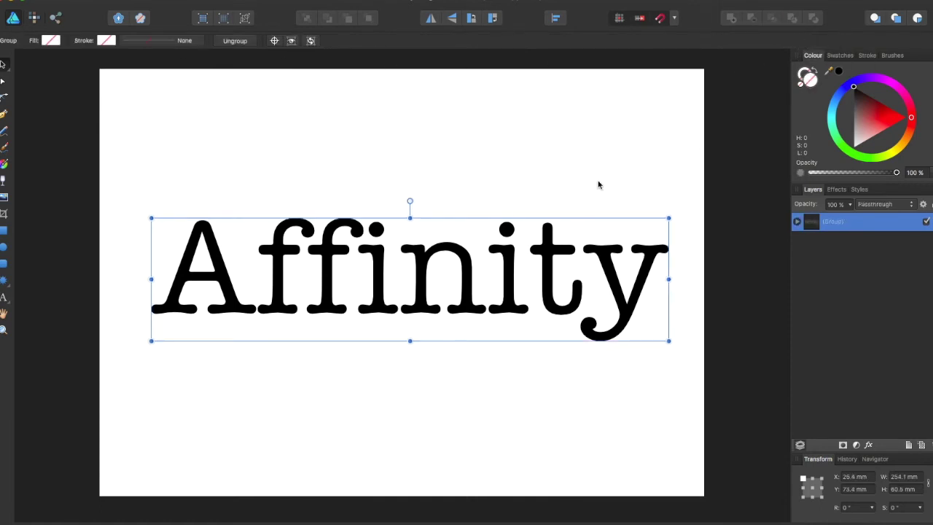
Raise the curved word slightly and move the A up and to the left.
{"action": "left_click", "coordinate": [470, 188]}
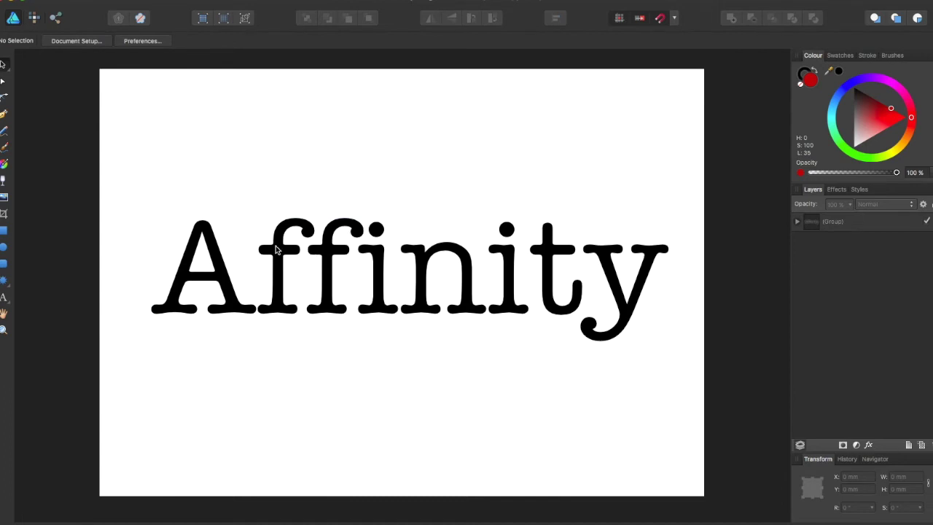
{"action": "left_click_drag", "start_coordinate": [211, 246], "coordinate": [210, 225]}
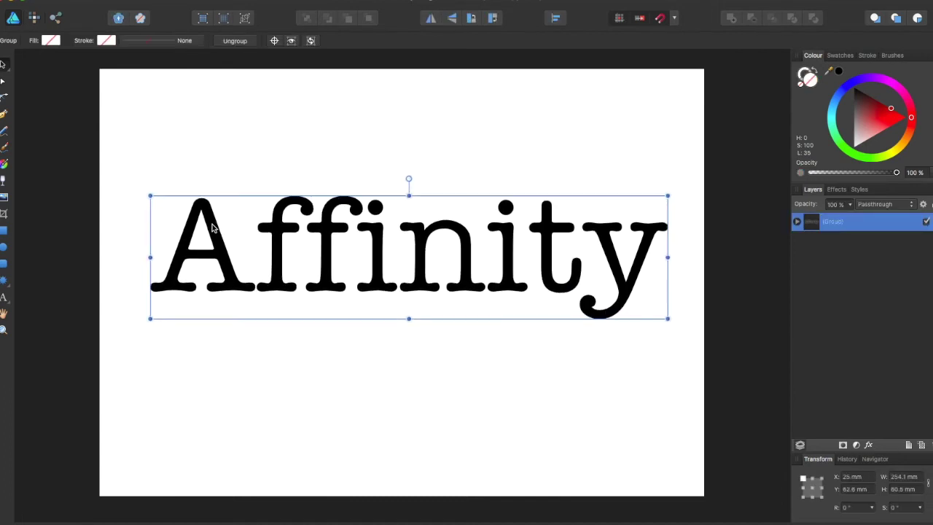
{"action": "double_click", "coordinate": [282, 254]}
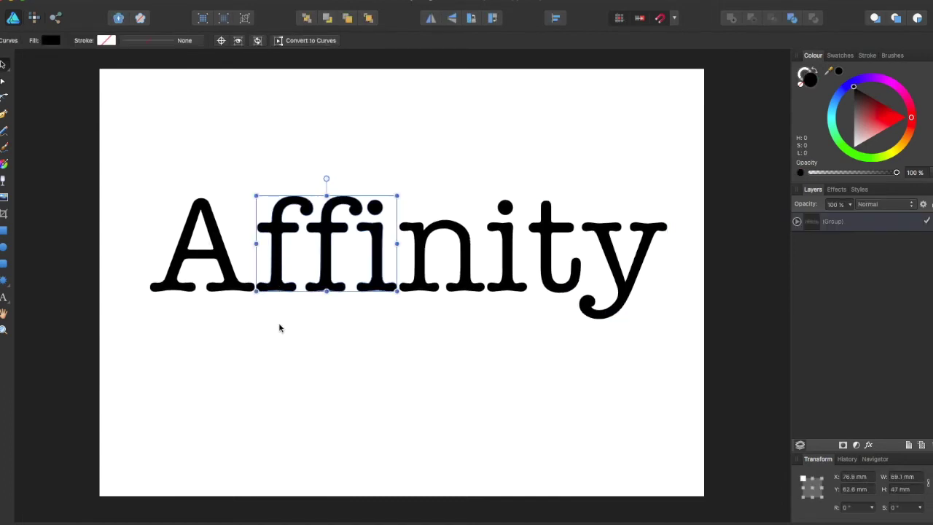
{"action": "left_click", "coordinate": [279, 327]}
{"action": "left_click_drag", "start_coordinate": [281, 275], "coordinate": [275, 230]}
{"action": "double_click", "coordinate": [277, 267]}
{"action": "left_click", "coordinate": [209, 255]}
{"action": "left_click_drag", "start_coordinate": [210, 255], "coordinate": [185, 233]}
Pull the n down out of the word and shift ffi slightly right.
{"action": "left_click_drag", "start_coordinate": [427, 270], "coordinate": [370, 363]}
{"action": "left_click", "coordinate": [377, 214]}
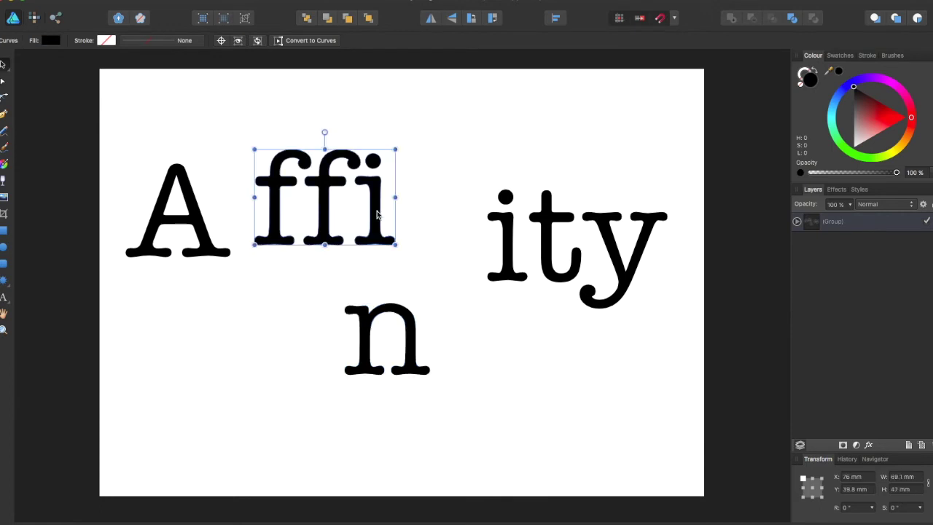
{"action": "left_click_drag", "start_coordinate": [377, 213], "coordinate": [397, 215]}
{"action": "left_click", "coordinate": [355, 204]}
{"action": "left_click", "coordinate": [354, 204]}
Shift the letters slightly and move the i of 'ity' out beside ffi.
{"action": "double_click", "coordinate": [377, 216]}
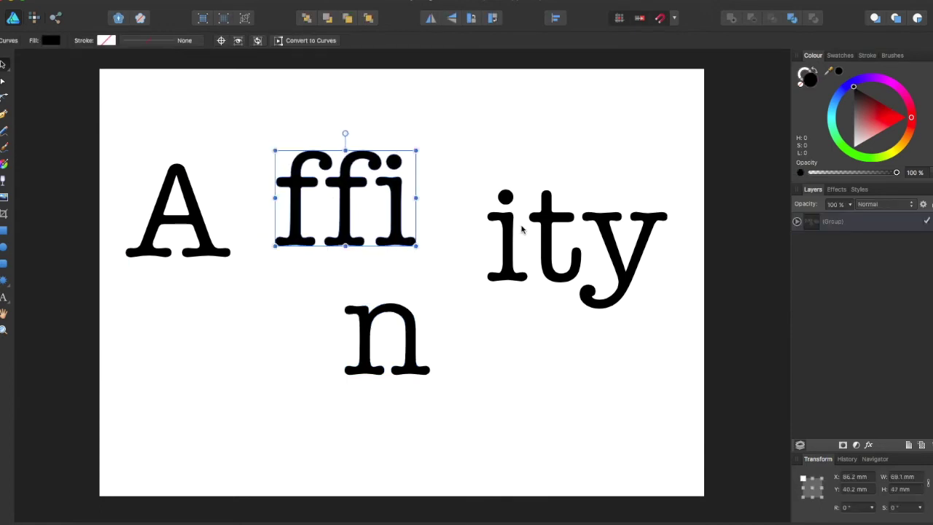
{"action": "left_click", "coordinate": [522, 230]}
{"action": "left_click", "coordinate": [522, 230]}
{"action": "mouse_move", "coordinate": [417, 216]}
{"action": "left_mouse_down"}
{"action": "mouse_move", "coordinate": [391, 214]}
{"action": "mouse_move", "coordinate": [422, 212]}
{"action": "left_mouse_up"}
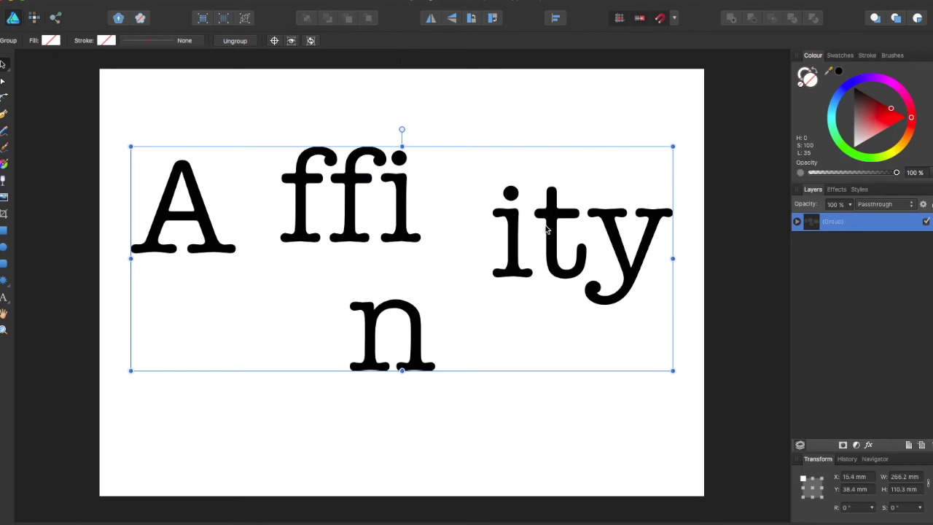
{"action": "double_click", "coordinate": [510, 253]}
{"action": "left_click_drag", "start_coordinate": [517, 254], "coordinate": [480, 234]}
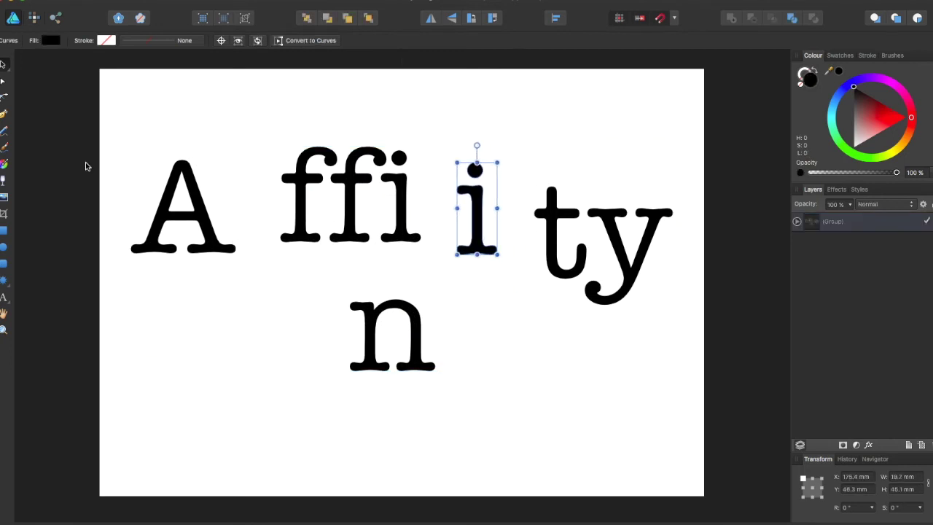
Select the base nodes of the loose i and convert them to sharp corners.
{"action": "left_click", "coordinate": [3, 80]}
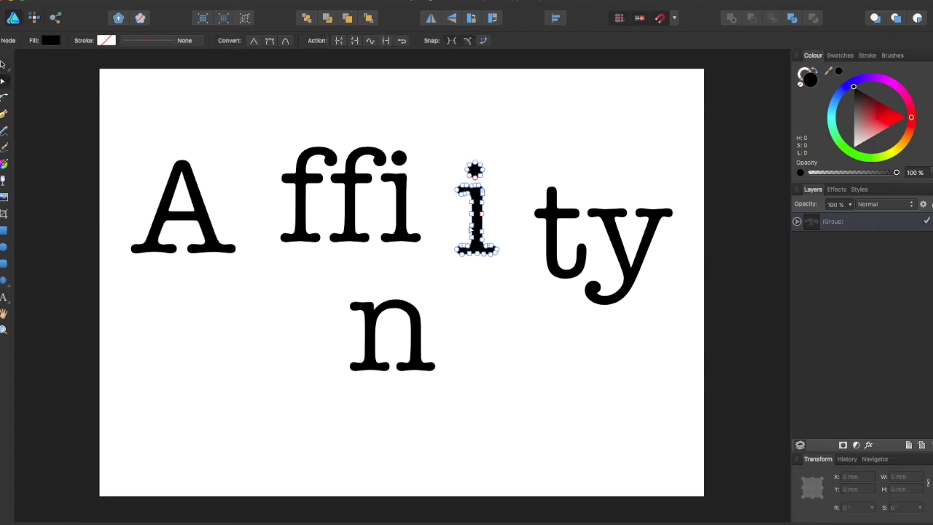
{"action": "left_click", "coordinate": [472, 229]}
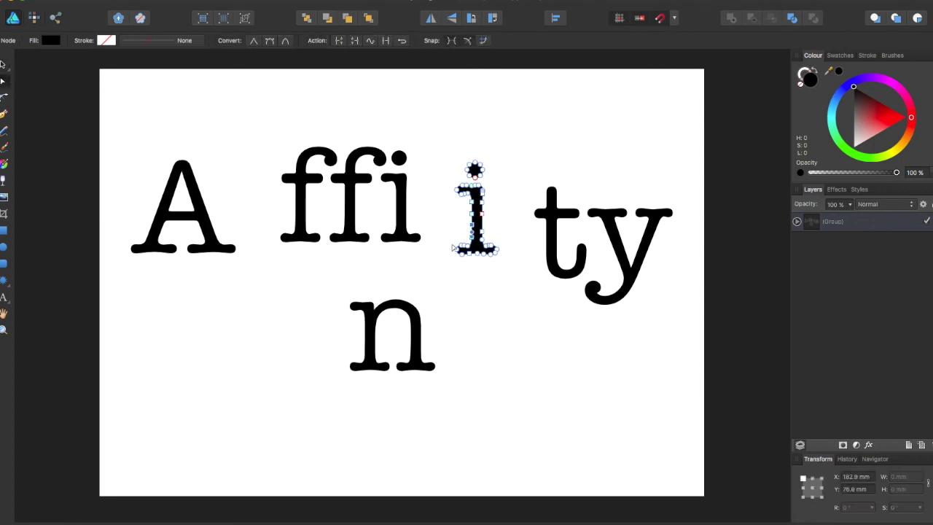
{"action": "left_click_drag", "start_coordinate": [453, 240], "coordinate": [513, 266]}
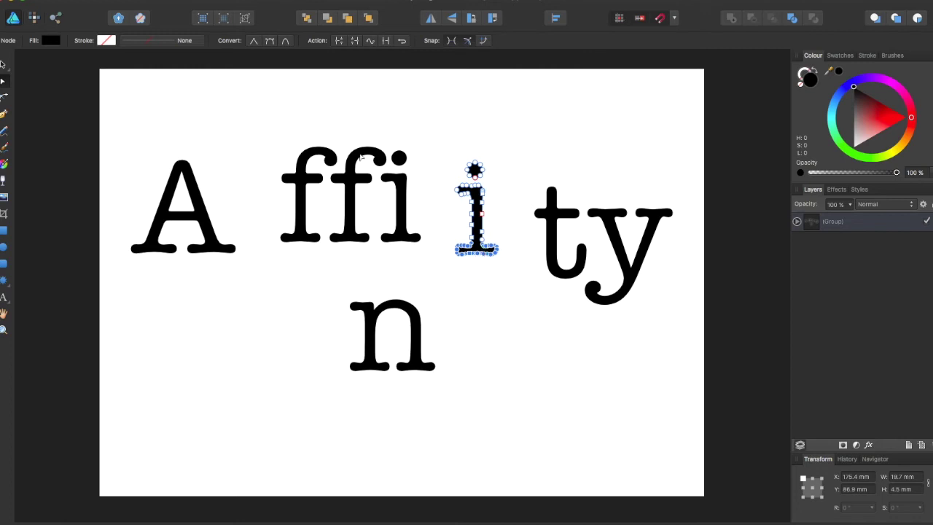
{"action": "left_click", "coordinate": [254, 41]}
Stretch the i's foot downward, nudge it up and left, then undo.
{"action": "mouse_move", "coordinate": [475, 255]}
{"action": "left_mouse_down"}
{"action": "mouse_move", "coordinate": [475, 353]}
{"action": "mouse_move", "coordinate": [461, 226]}
{"action": "mouse_move", "coordinate": [482, 271]}
{"action": "left_mouse_up"}
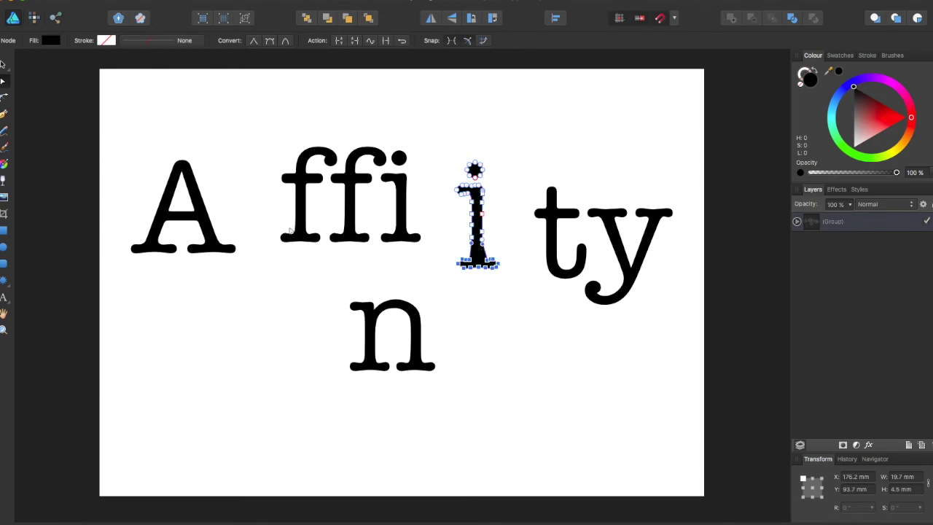
{"action": "key", "text": "shift+Up"}
{"action": "key", "text": "Left"}
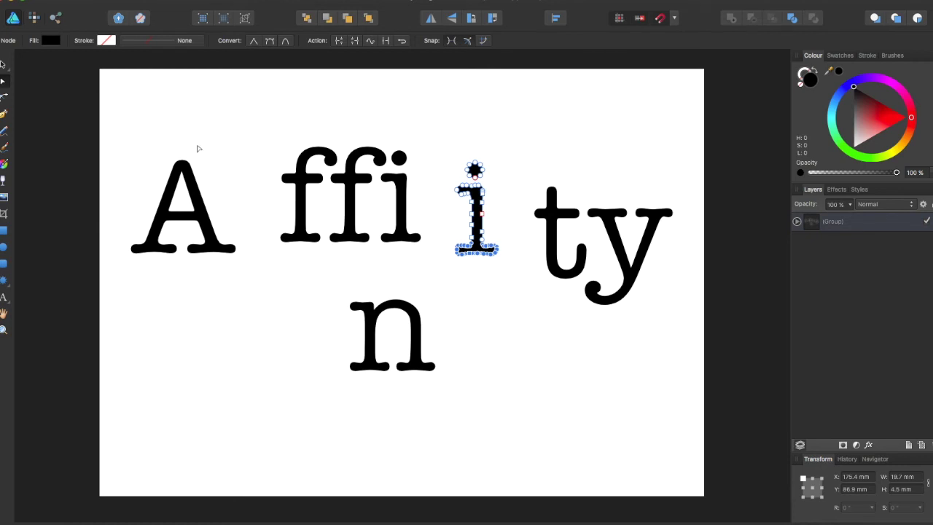
{"action": "left_click_drag", "start_coordinate": [162, 114], "coordinate": [677, 397]}
{"action": "key", "text": "ctrl+z"}
Undo back to the original text and create a new artistic text 'Affinity'.
{"action": "key", "text": "ctrl+z"}
{"action": "key", "text": "ctrl+z"}
{"action": "key", "text": "ctrl+z"}
{"action": "key", "text": "ctrl+z"}
{"action": "key", "text": "ctrl+z"}
{"action": "key", "text": "ctrl+z"}
{"action": "key", "text": "ctrl+z"}
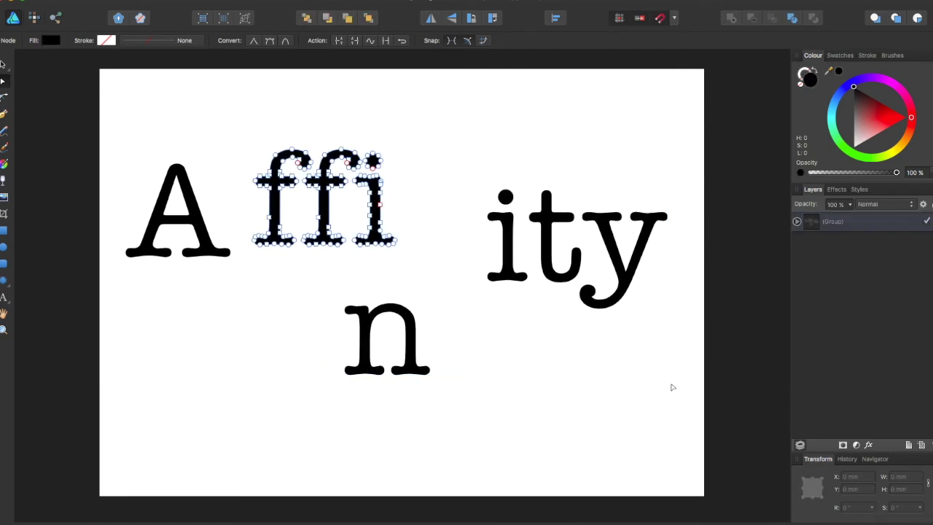
{"action": "key", "text": "ctrl+z"}
{"action": "key", "text": "ctrl+z"}
{"action": "key", "text": "ctrl+z"}
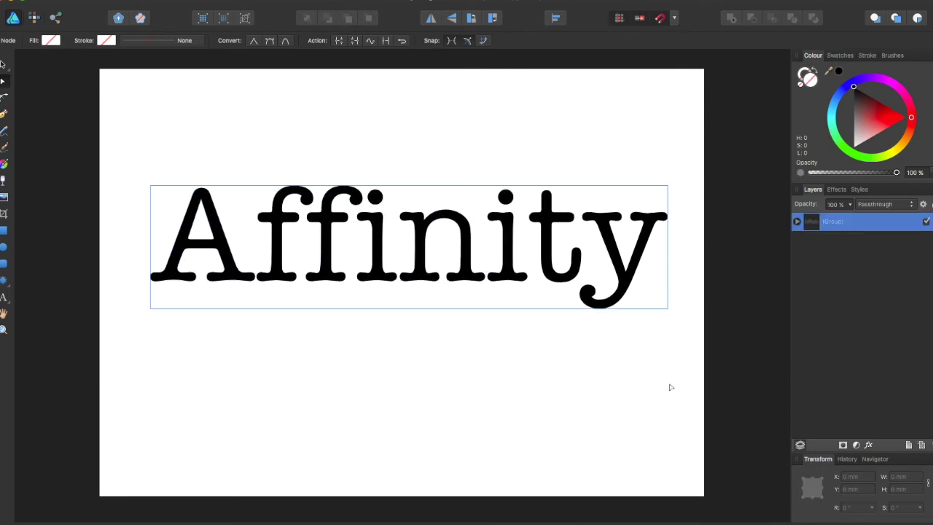
{"action": "key", "text": "ctrl+z"}
{"action": "key", "text": "ctrl+z"}
{"action": "key", "text": "ctrl+z"}
{"action": "key", "text": "ctrl+z"}
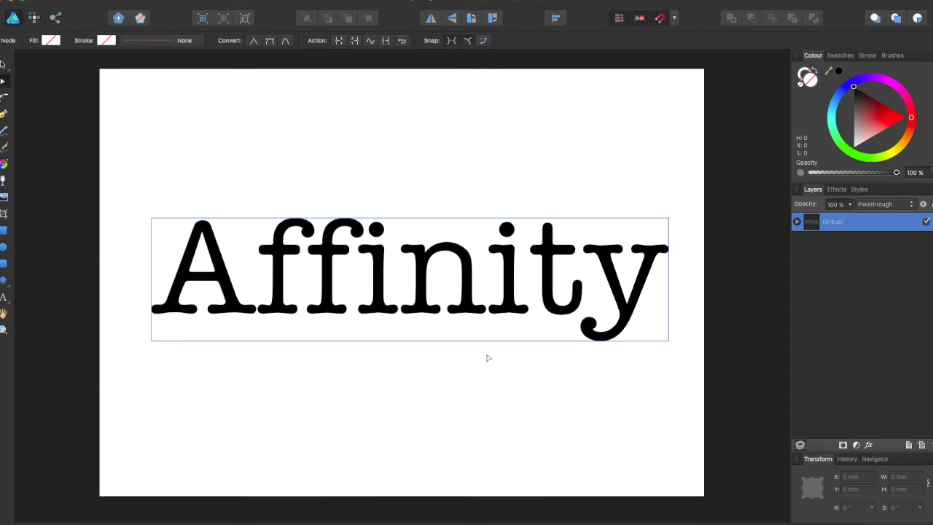
{"action": "key", "text": "ctrl+z"}
{"action": "key", "text": "ctrl+z"}
{"action": "key", "text": "ctrl+z"}
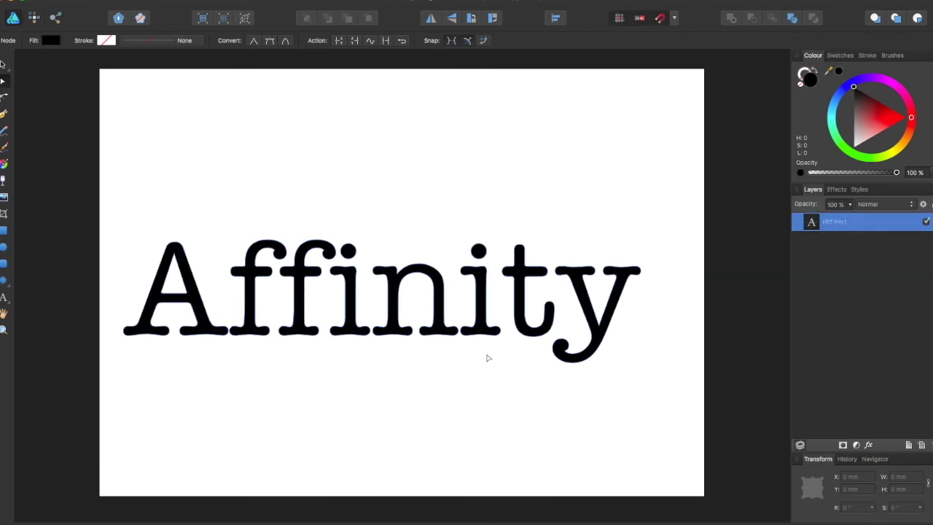
{"action": "left_click", "coordinate": [4, 296]}
{"action": "left_click_drag", "start_coordinate": [106, 258], "coordinate": [249, 308]}
{"action": "type", "text": "Affinity"}
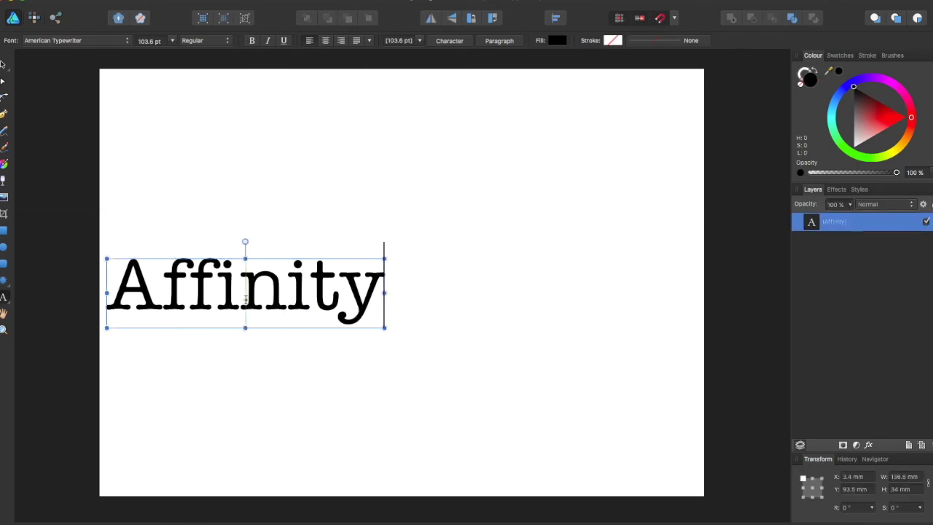
Set the new 'Affinity' text to Andale Mono and move it toward the page centre.
{"action": "left_click", "coordinate": [113, 41]}
{"action": "key", "text": "Escape"}
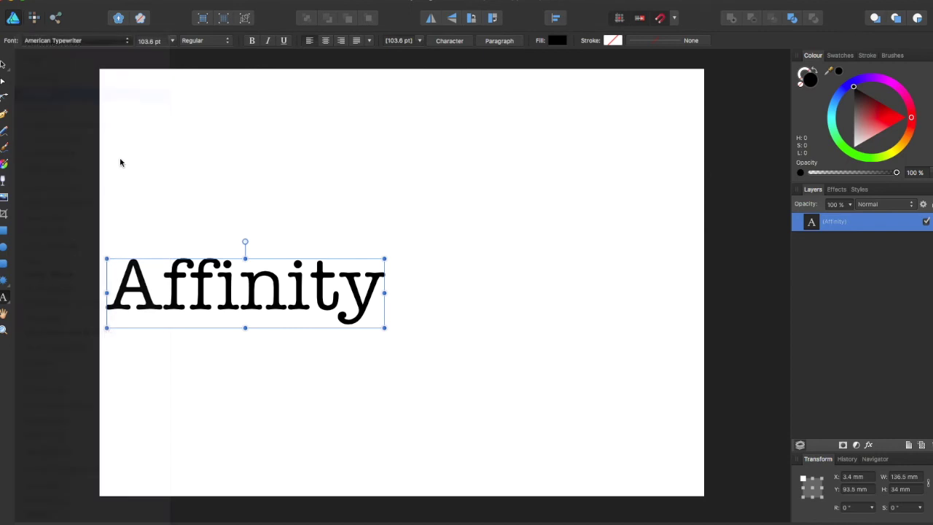
{"action": "double_click", "coordinate": [352, 293]}
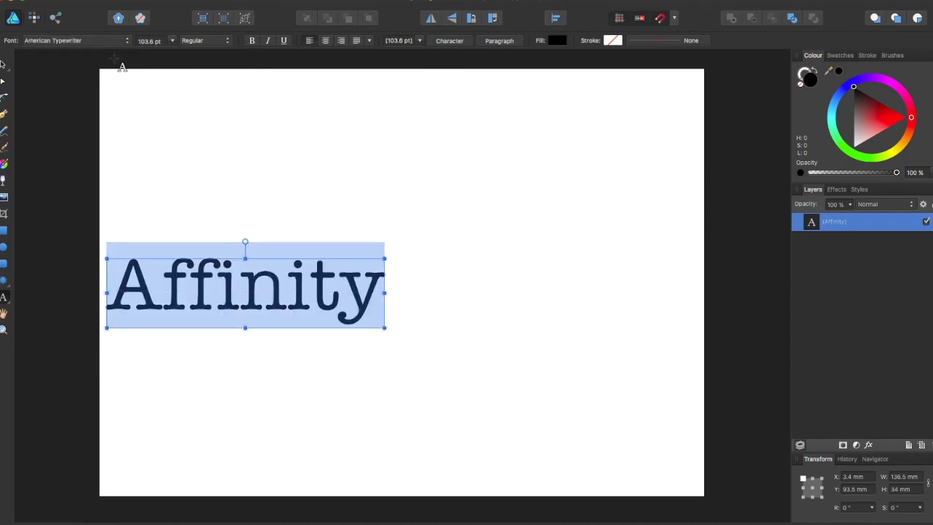
{"action": "left_click", "coordinate": [114, 41]}
{"action": "left_click", "coordinate": [109, 135]}
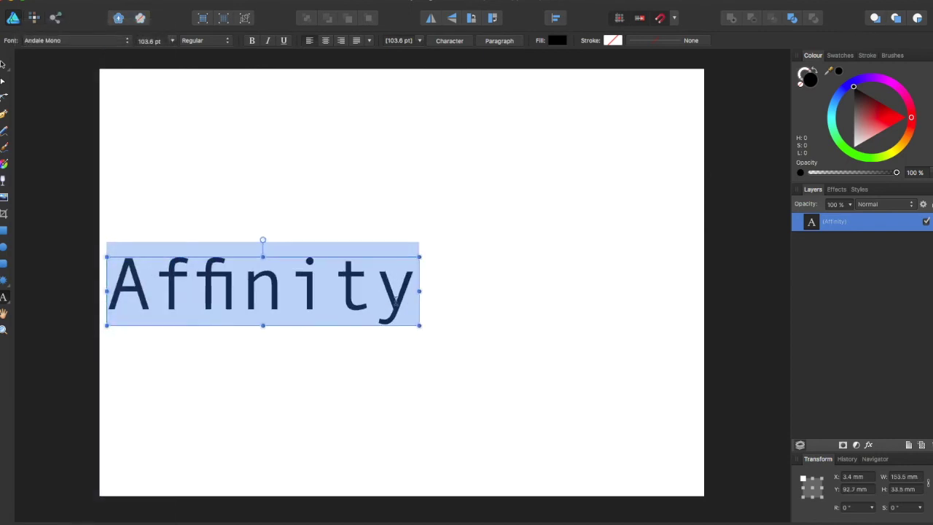
{"action": "left_click_drag", "start_coordinate": [395, 262], "coordinate": [523, 199]}
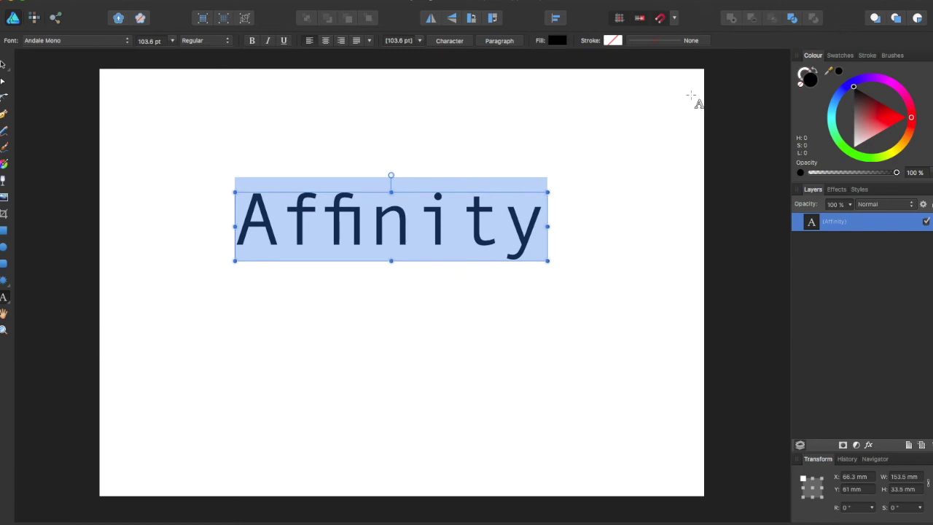
{"action": "left_click", "coordinate": [657, 126]}
{"action": "type", "text": "V"}
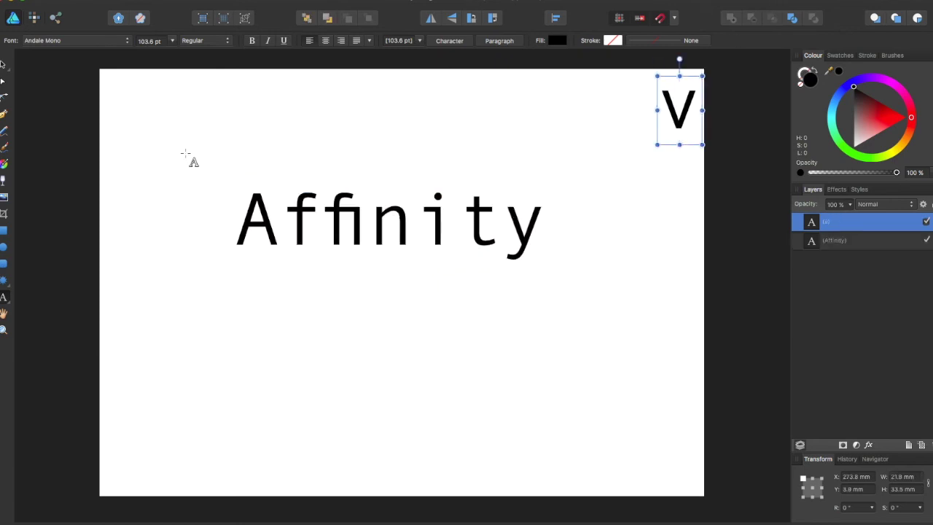
{"action": "key", "text": "BackSpace"}
Convert the Andale Mono 'Affinity' to curves, raise it, and select its i.
{"action": "left_click", "coordinate": [3, 66]}
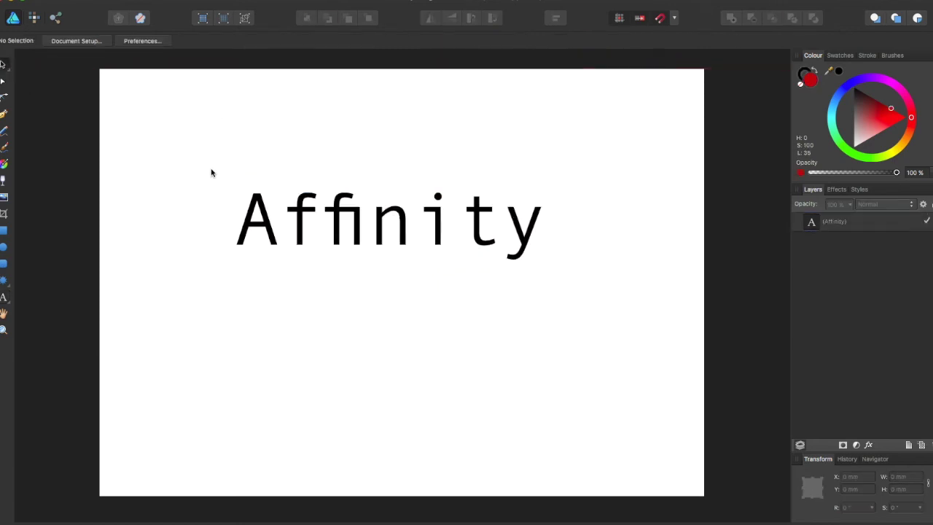
{"action": "left_click", "coordinate": [256, 220]}
{"action": "left_click", "coordinate": [827, 43]}
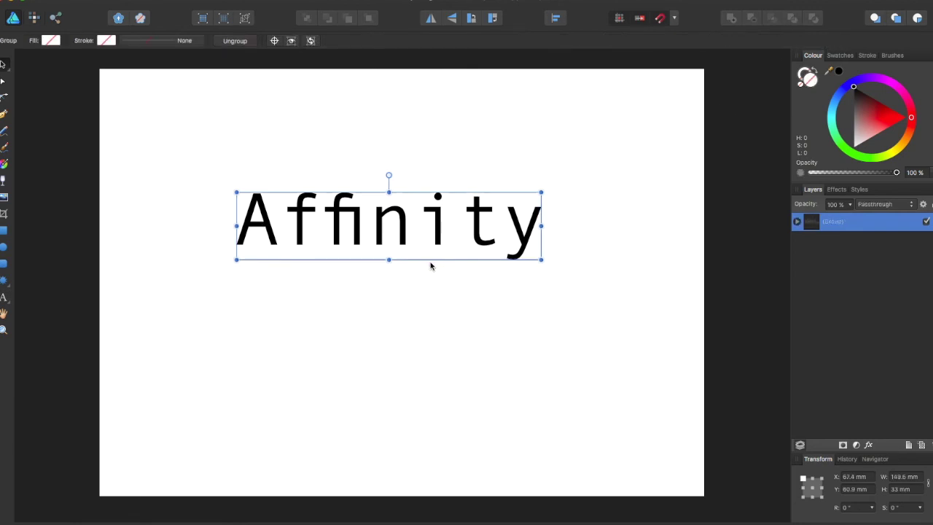
{"action": "left_click", "coordinate": [439, 229]}
{"action": "left_click_drag", "start_coordinate": [441, 224], "coordinate": [438, 185]}
{"action": "double_click", "coordinate": [441, 179]}
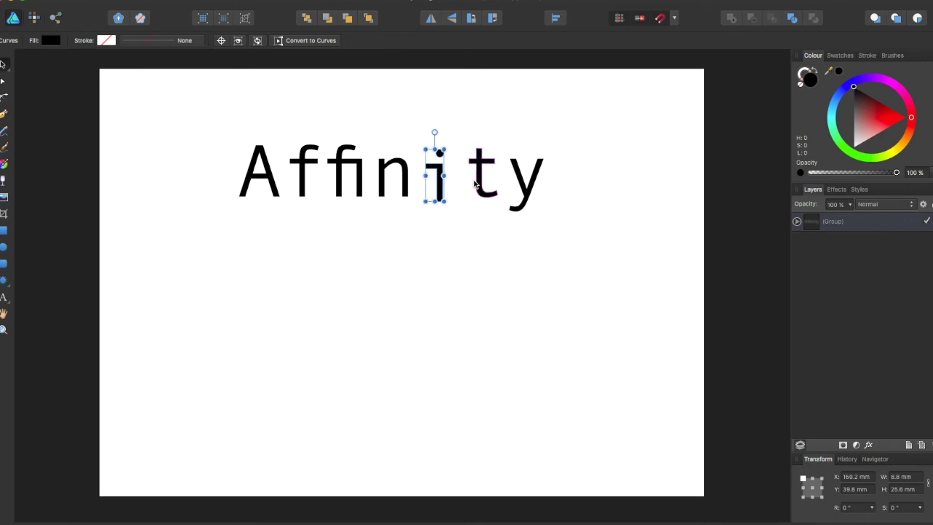